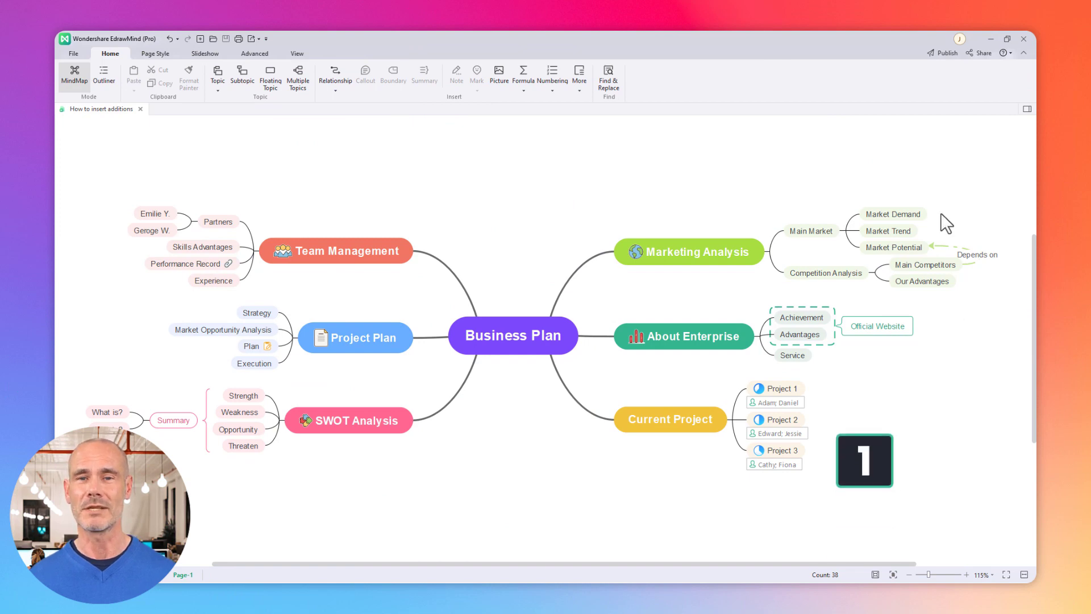
Add a red up-arrow mark to Market Demand and browse the other arrow marks.
{"action": "left_click", "coordinate": [889, 213]}
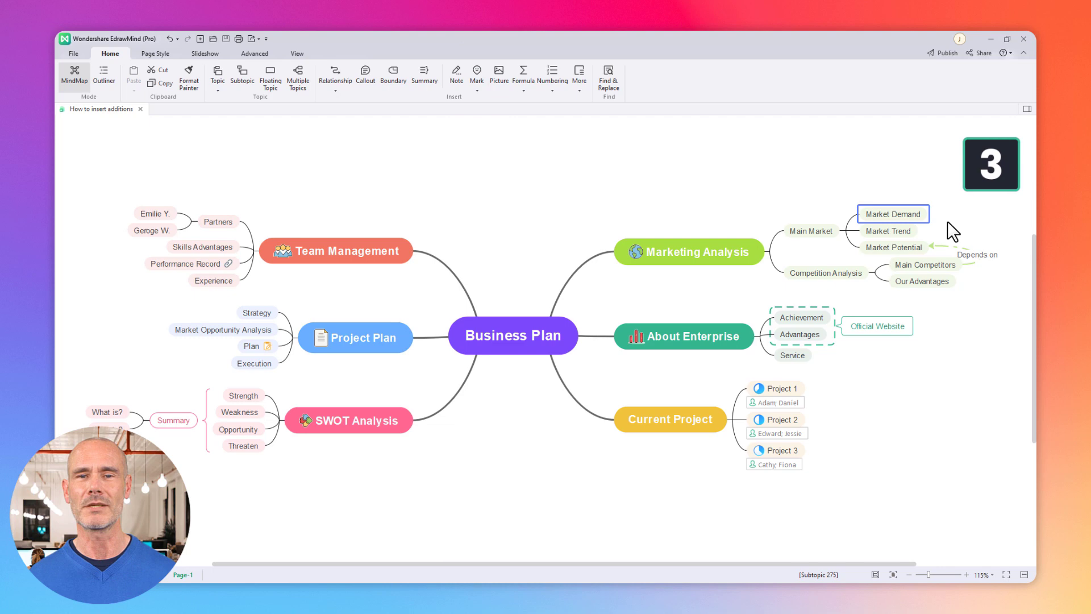
{"action": "right_click", "coordinate": [888, 213]}
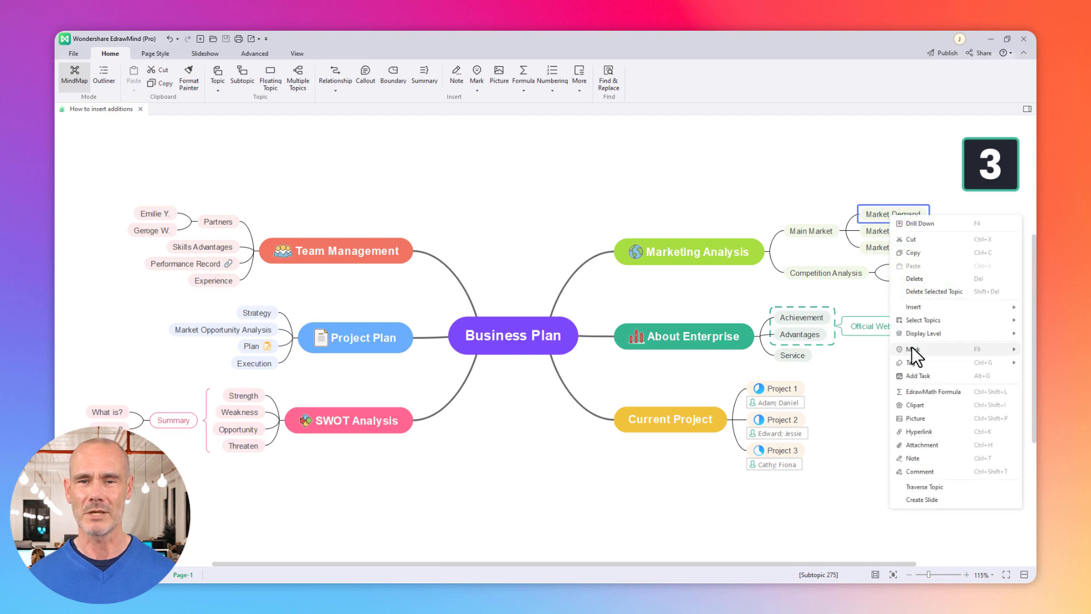
{"action": "key", "text": "Escape"}
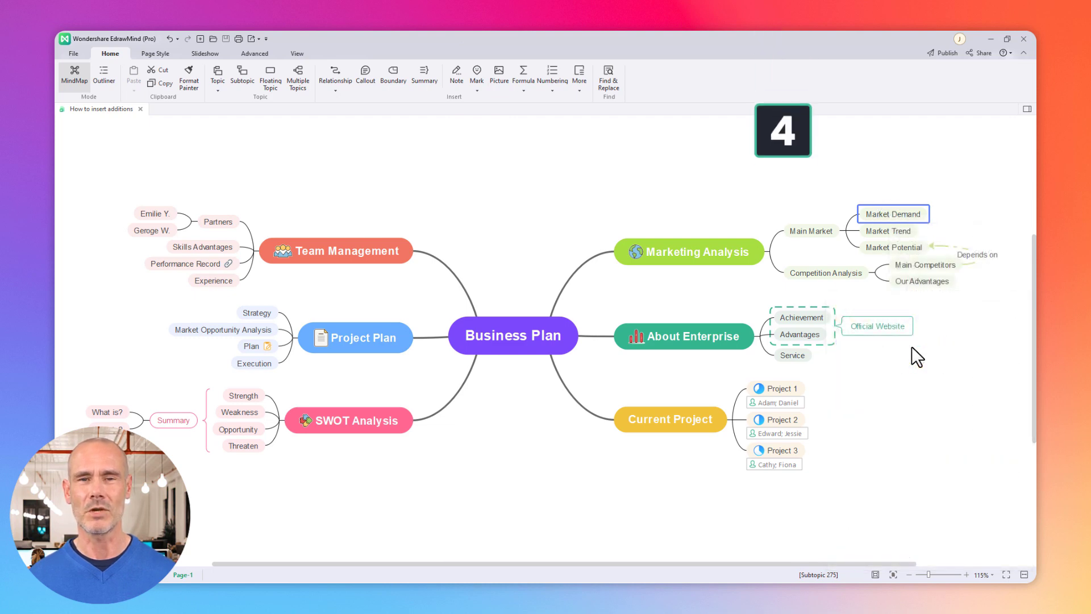
{"action": "left_click", "coordinate": [1024, 108]}
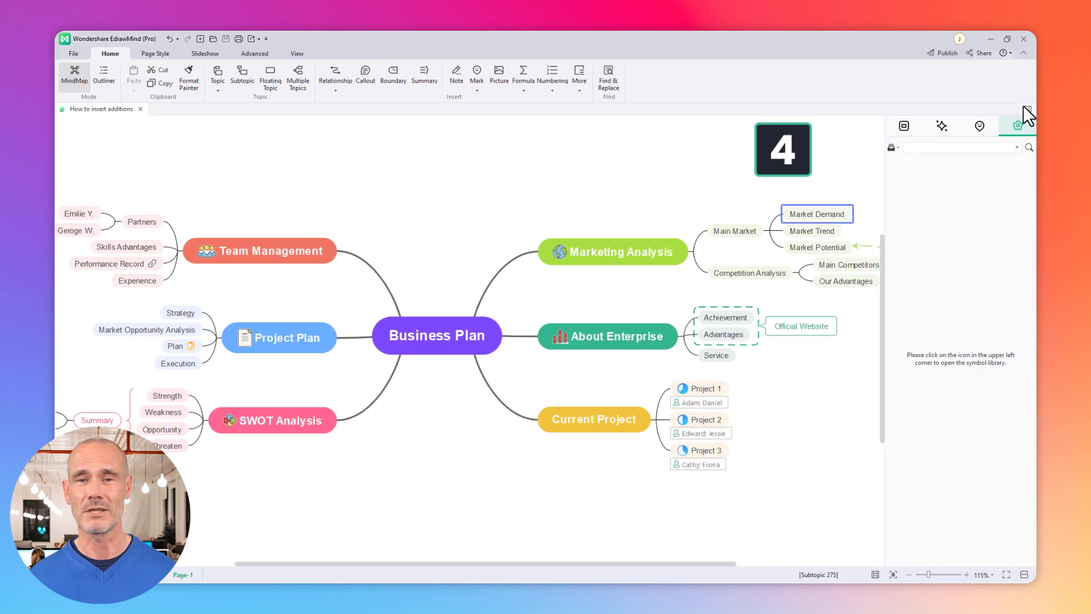
{"action": "left_click", "coordinate": [978, 126]}
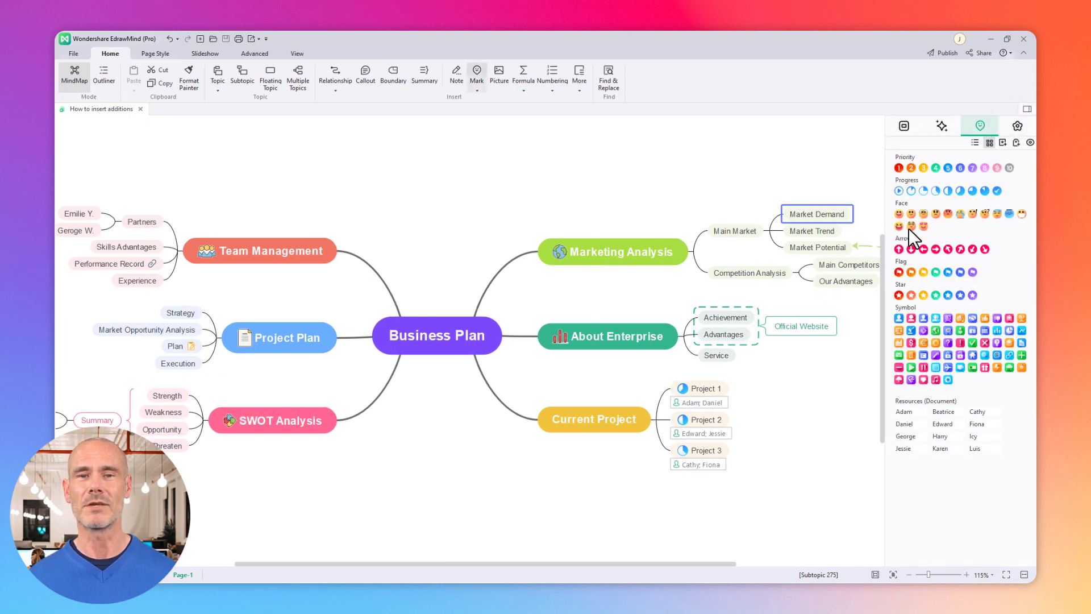
{"action": "left_click", "coordinate": [899, 249]}
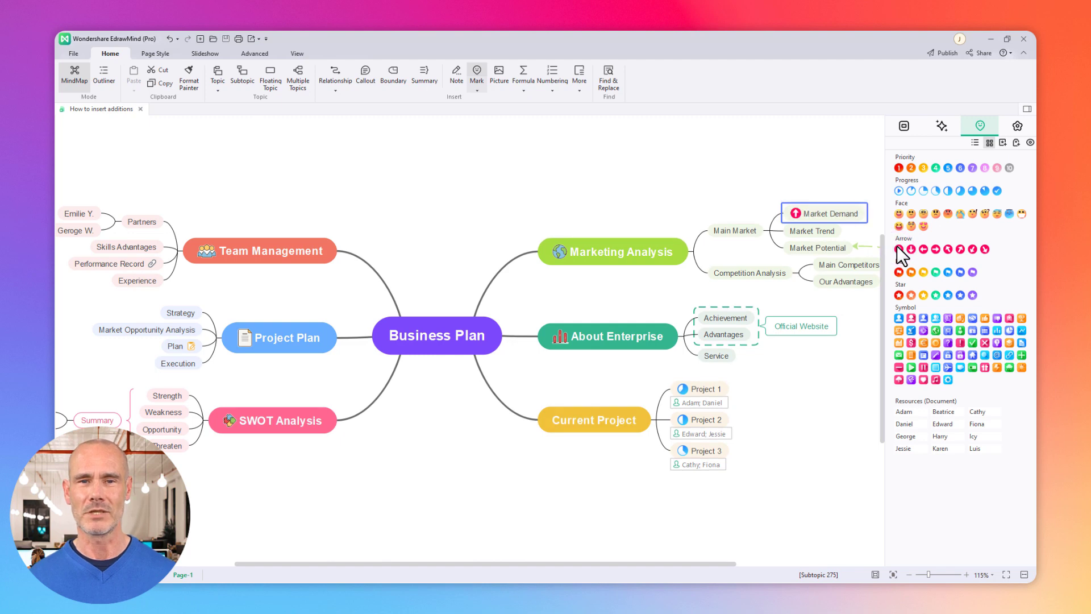
{"action": "left_click", "coordinate": [796, 212]}
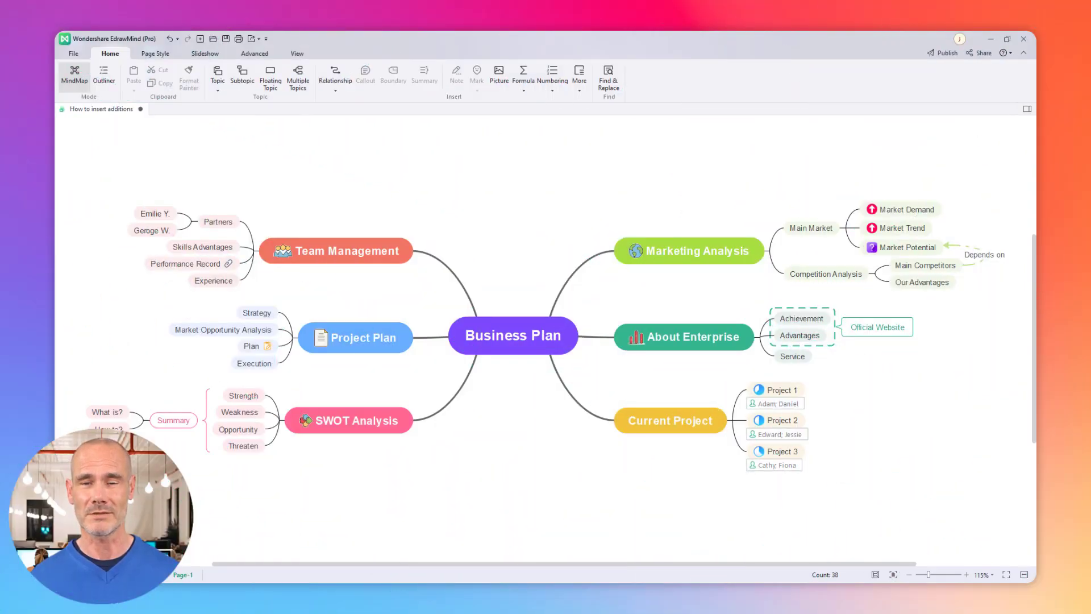
Drag an Office clipart icon from the Symbol library onto the Current Project topic.
{"action": "left_click", "coordinate": [672, 421]}
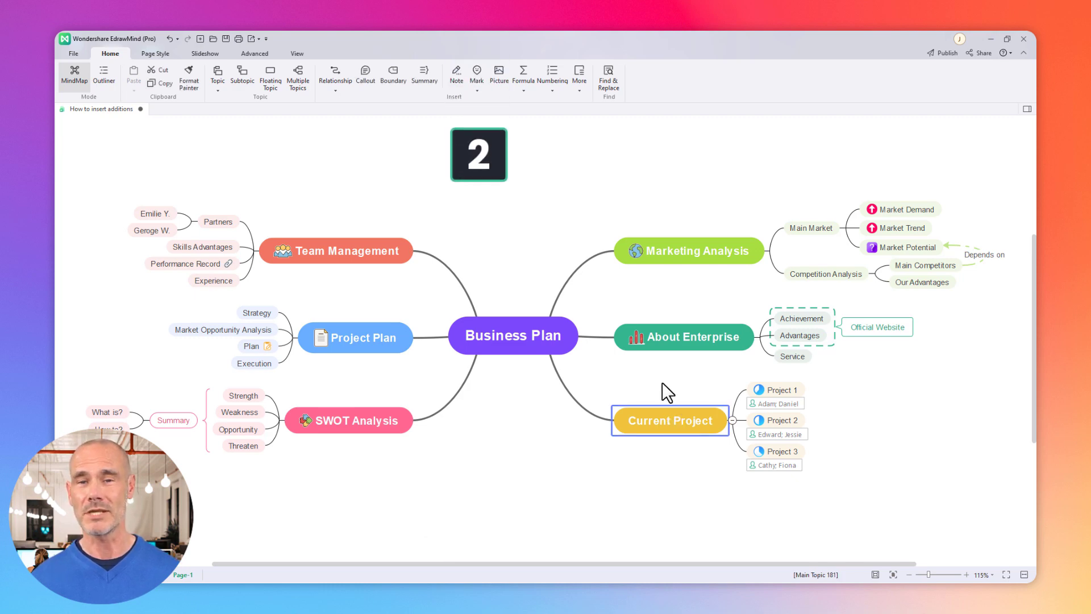
{"action": "left_click", "coordinate": [578, 74]}
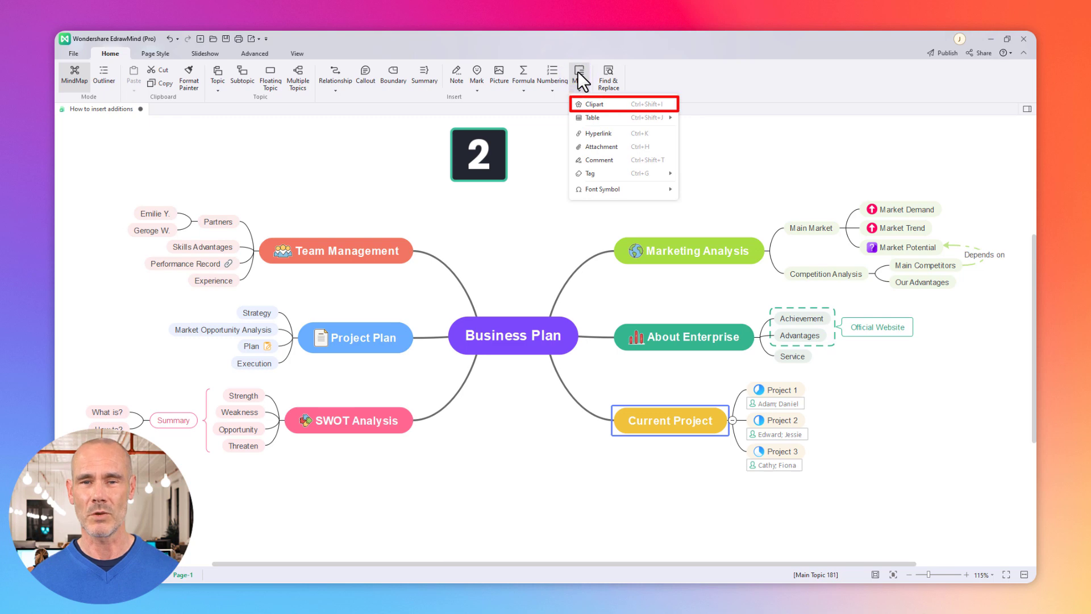
{"action": "left_click", "coordinate": [578, 73]}
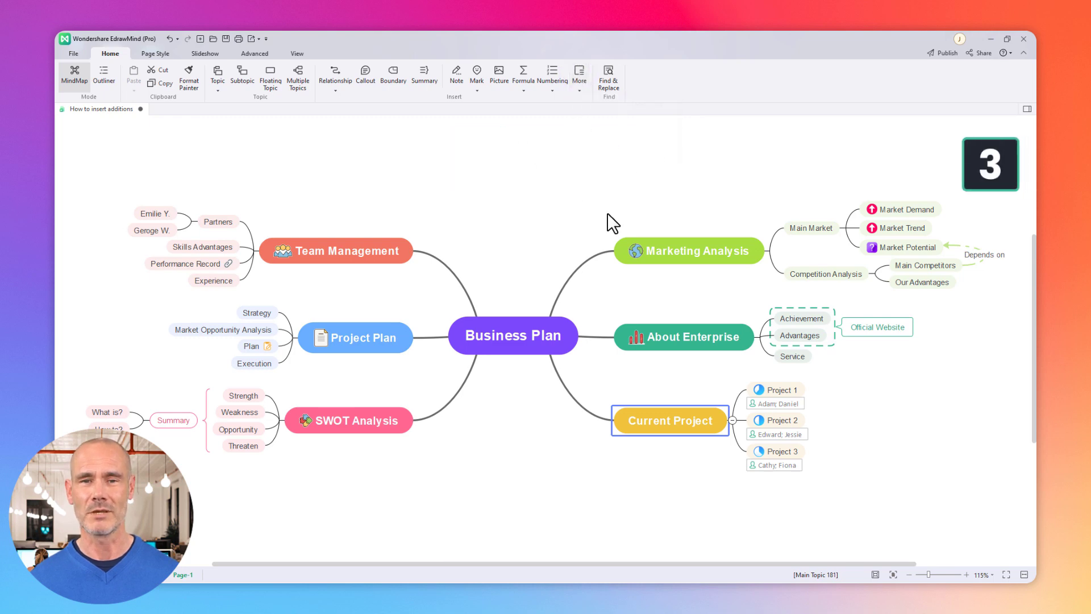
{"action": "right_click", "coordinate": [670, 419]}
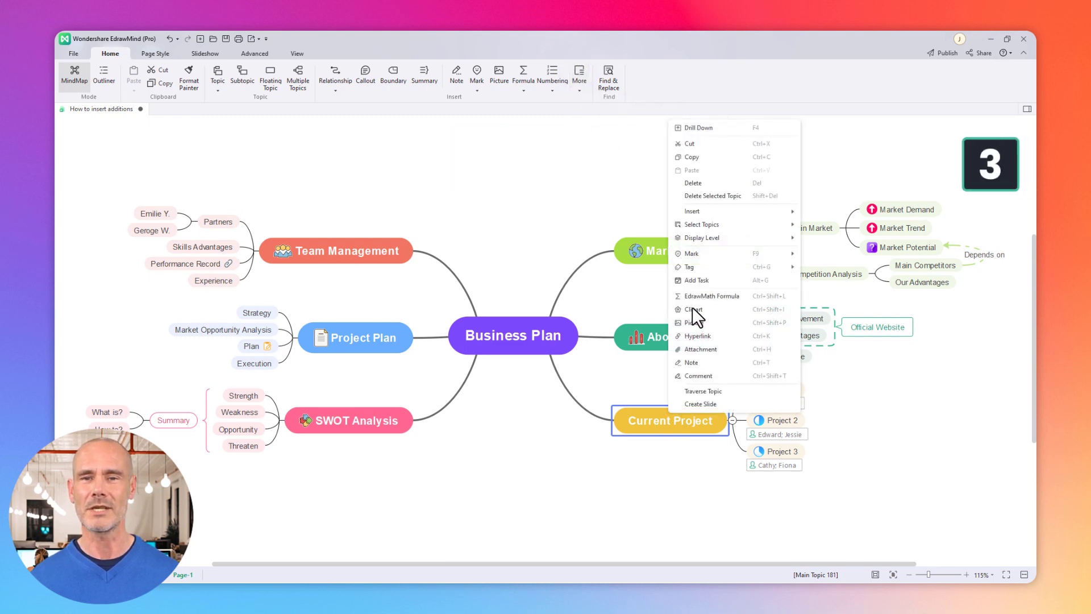
{"action": "key", "text": "Escape"}
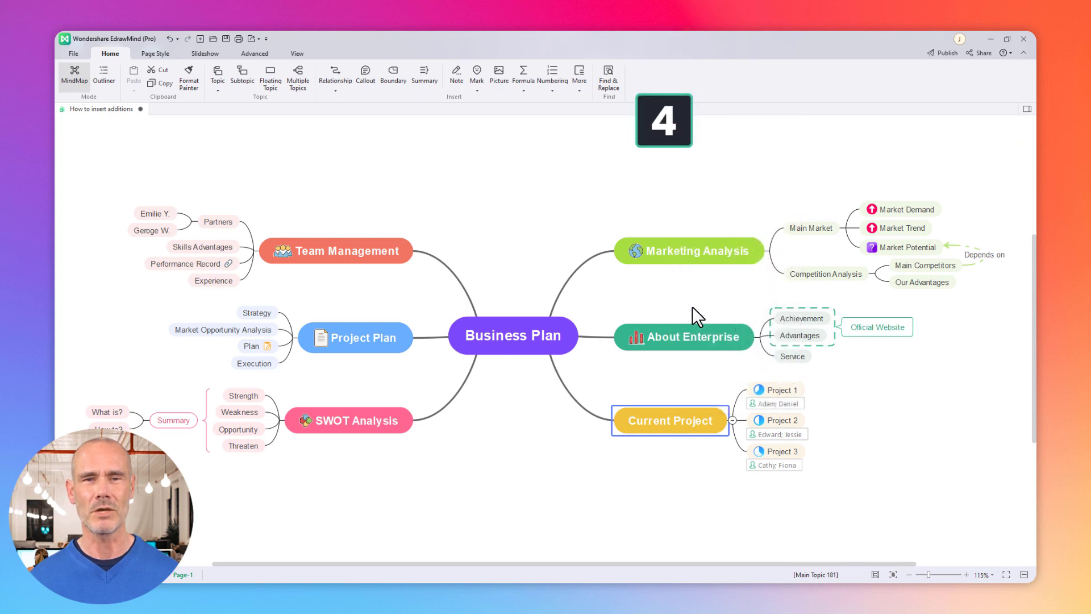
{"action": "left_click", "coordinate": [1026, 110]}
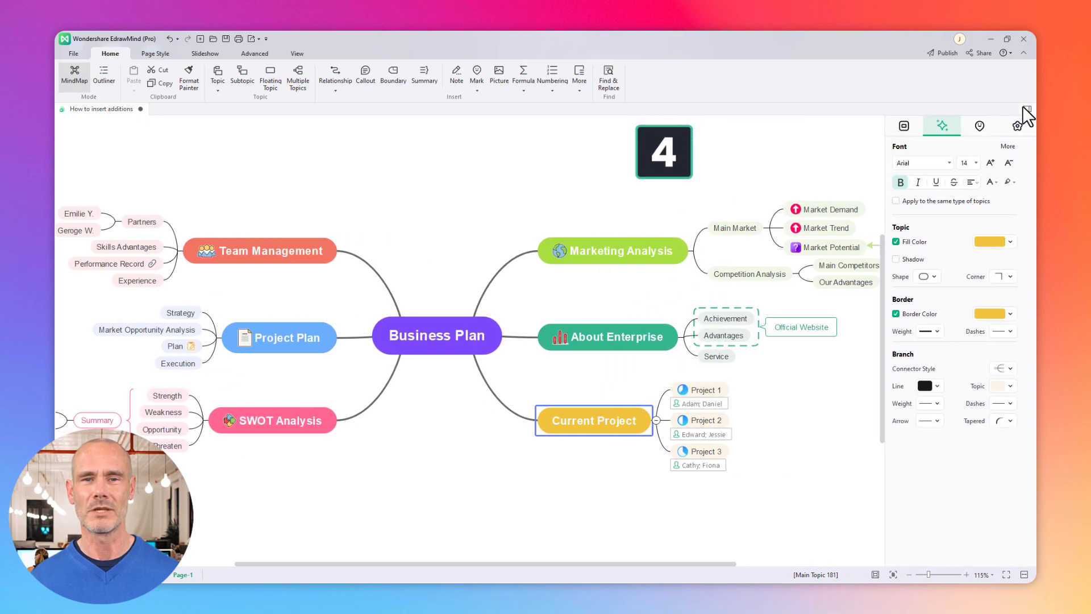
{"action": "left_click", "coordinate": [892, 147]}
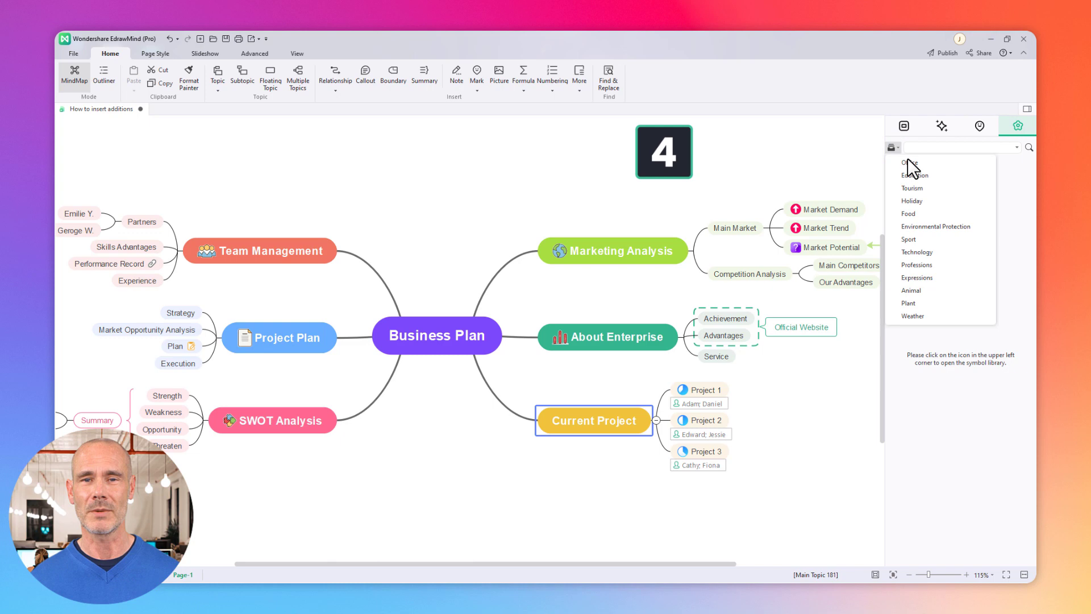
{"action": "left_click", "coordinate": [909, 163]}
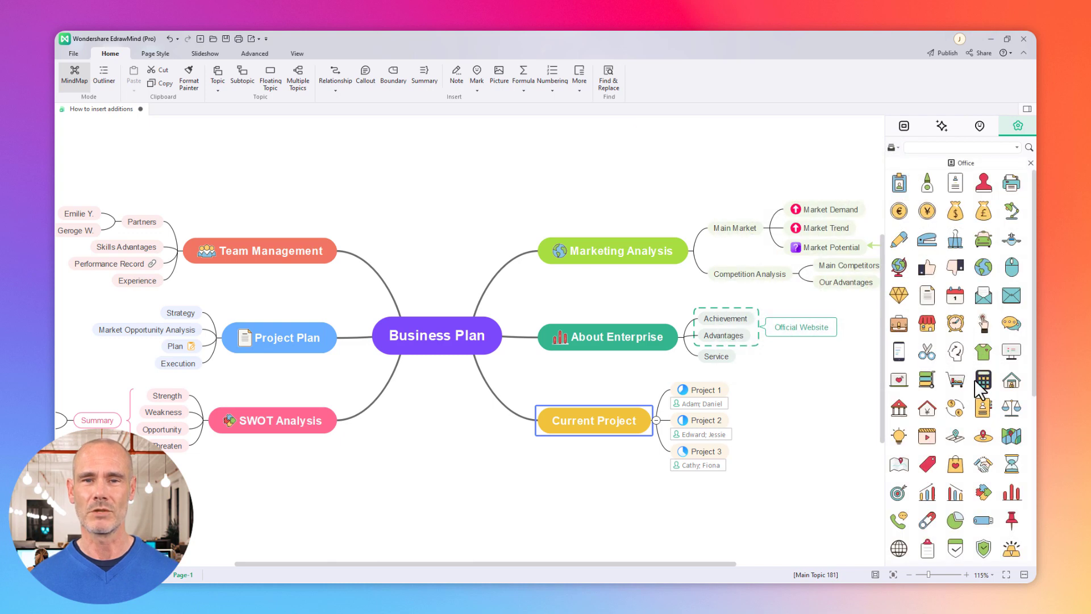
{"action": "left_click_drag", "start_coordinate": [972, 408], "coordinate": [565, 415]}
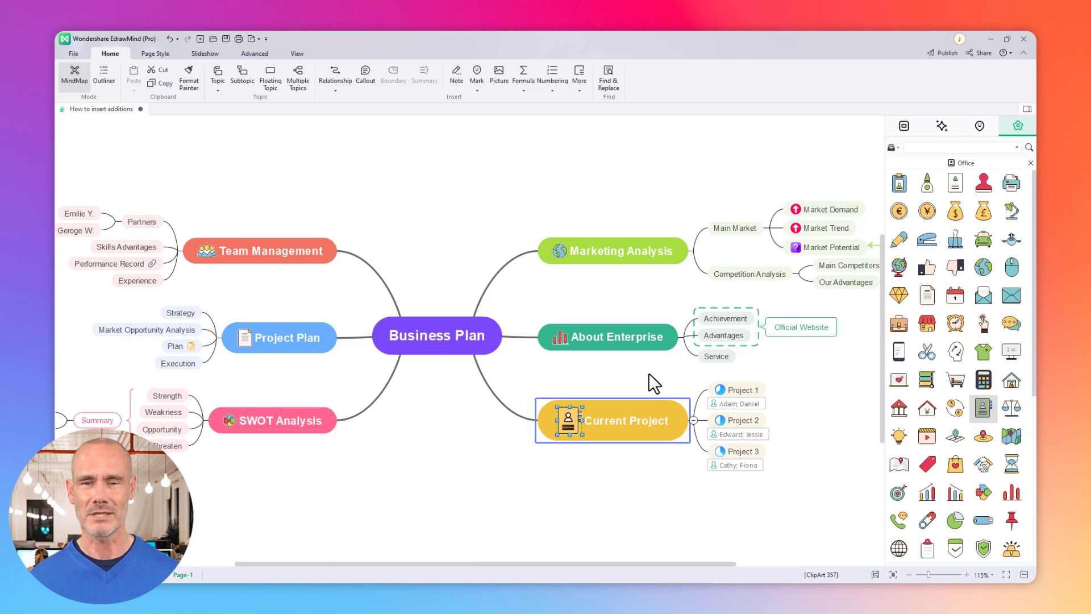
Shrink the clipart icon by editing its width and height in Picture Format.
{"action": "left_click", "coordinate": [938, 121]}
{"action": "double_click", "coordinate": [980, 166]}
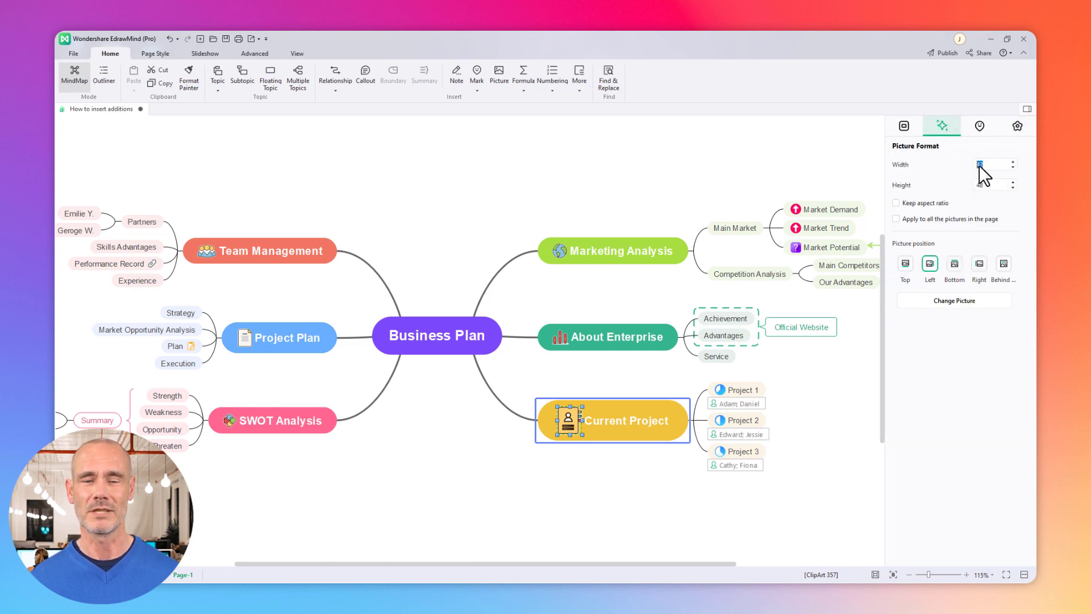
{"action": "double_click", "coordinate": [979, 185]}
{"action": "type", "text": "2"}
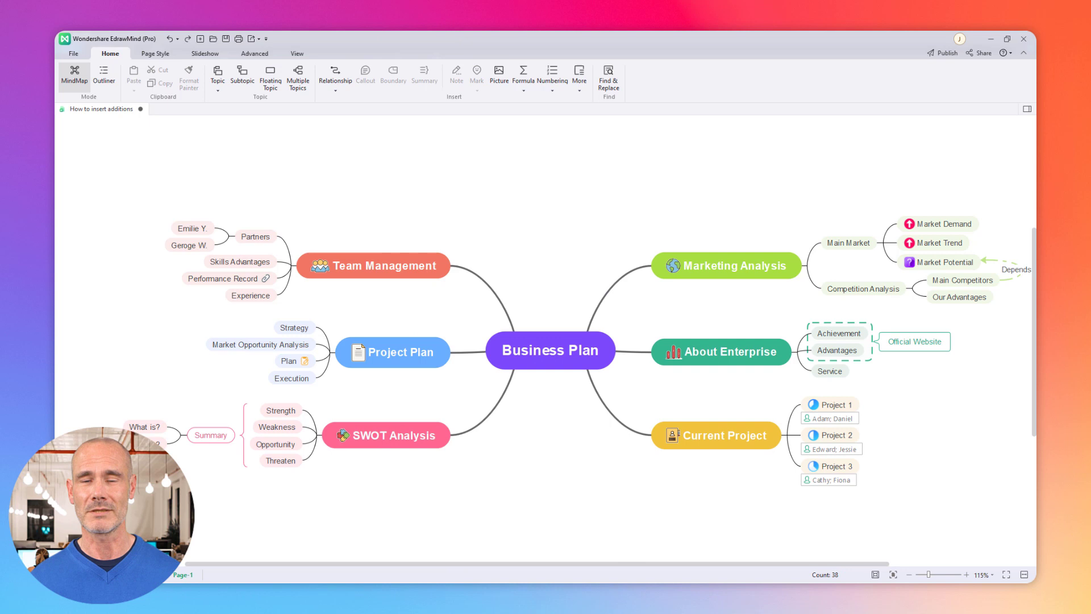
{"action": "left_click", "coordinate": [195, 230]}
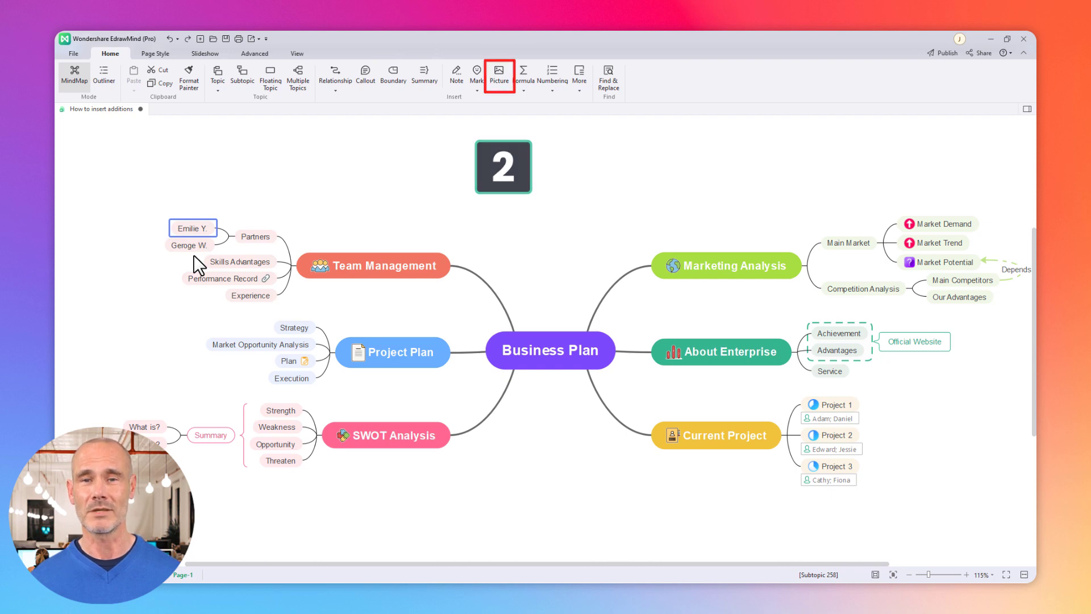
{"action": "right_click", "coordinate": [194, 230]}
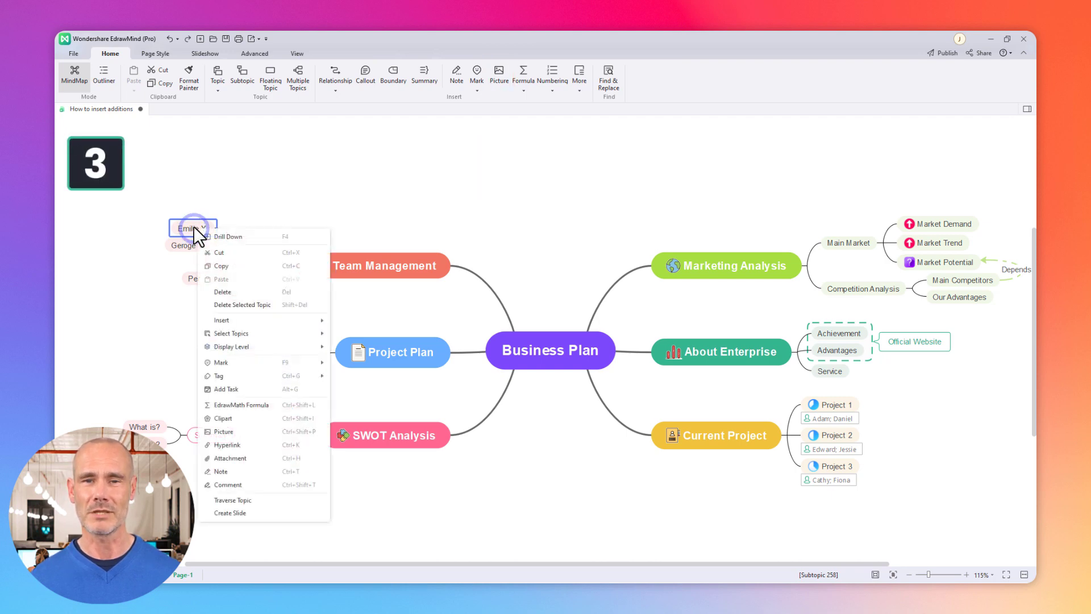
{"action": "left_click", "coordinate": [221, 430]}
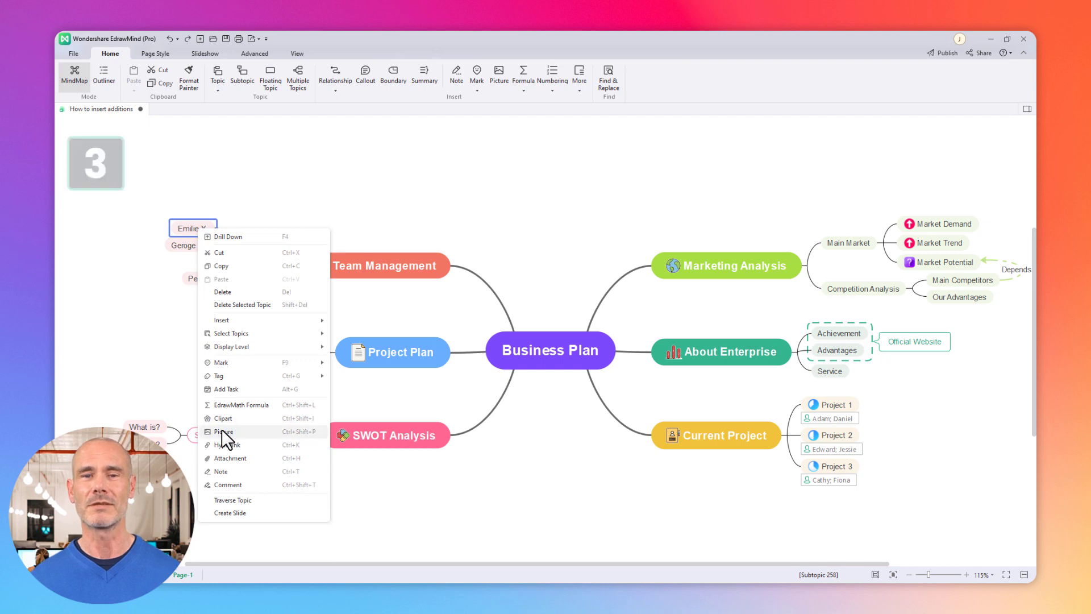
{"action": "double_click", "coordinate": [241, 223]}
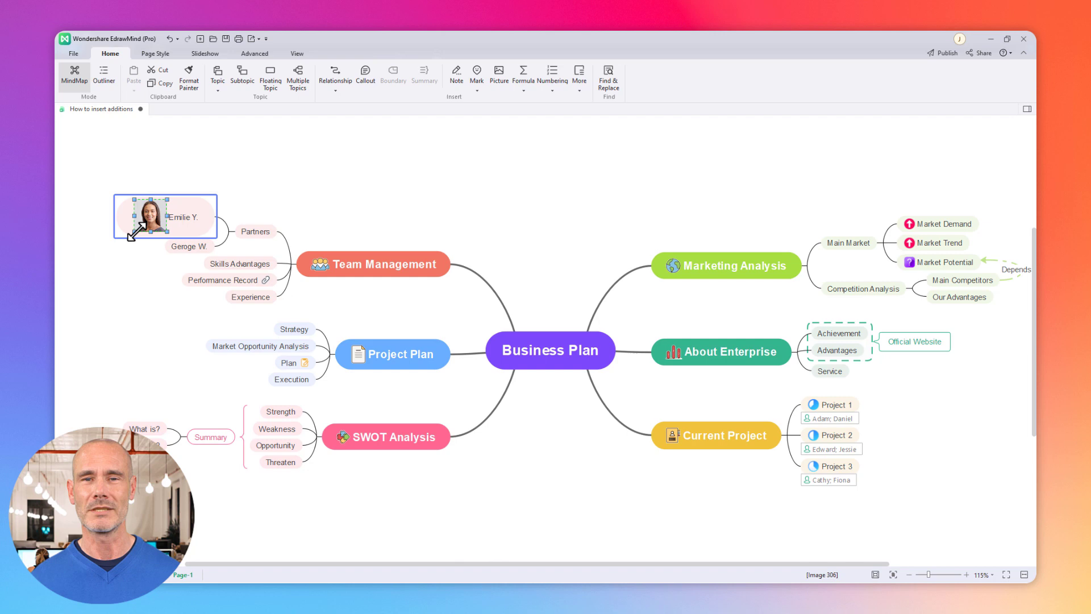
{"action": "left_click_drag", "start_coordinate": [146, 225], "coordinate": [145, 224]}
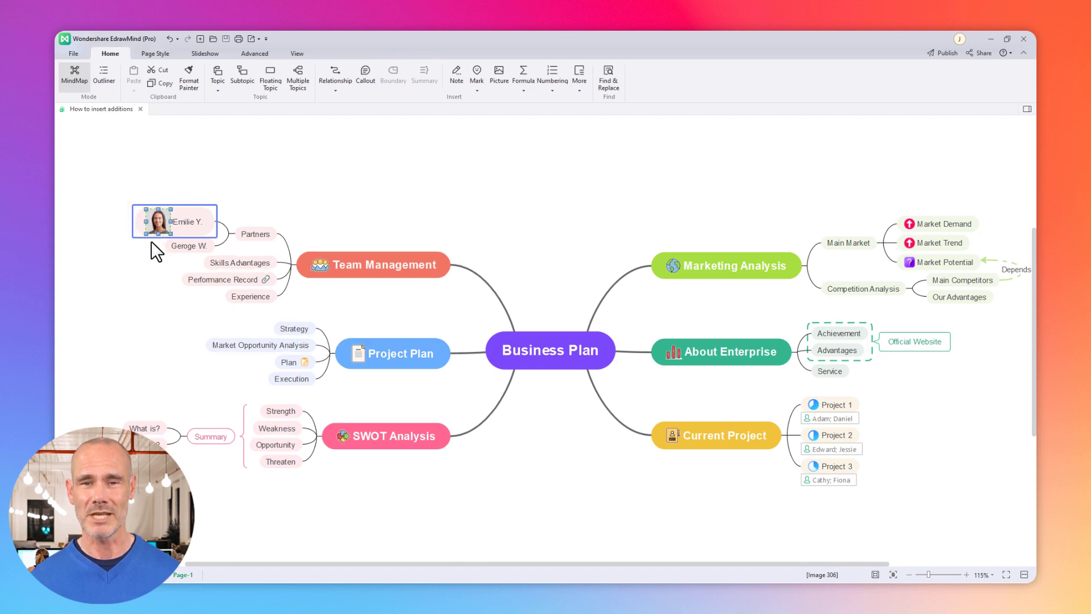
{"action": "left_click_drag", "start_coordinate": [167, 212], "coordinate": [169, 212]}
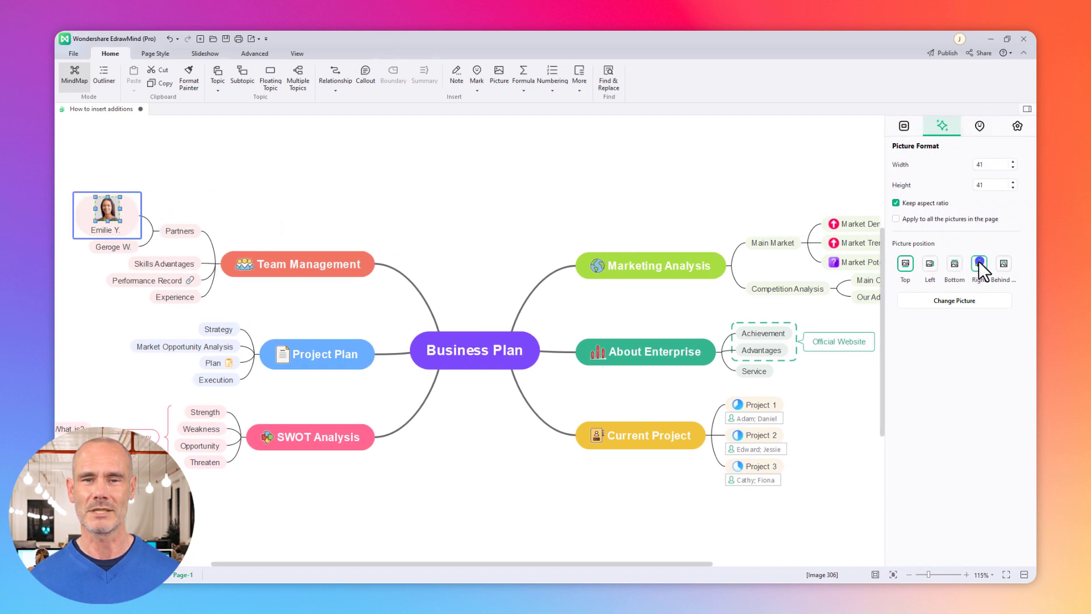
{"action": "left_click", "coordinate": [980, 267]}
{"action": "left_click", "coordinate": [432, 439]}
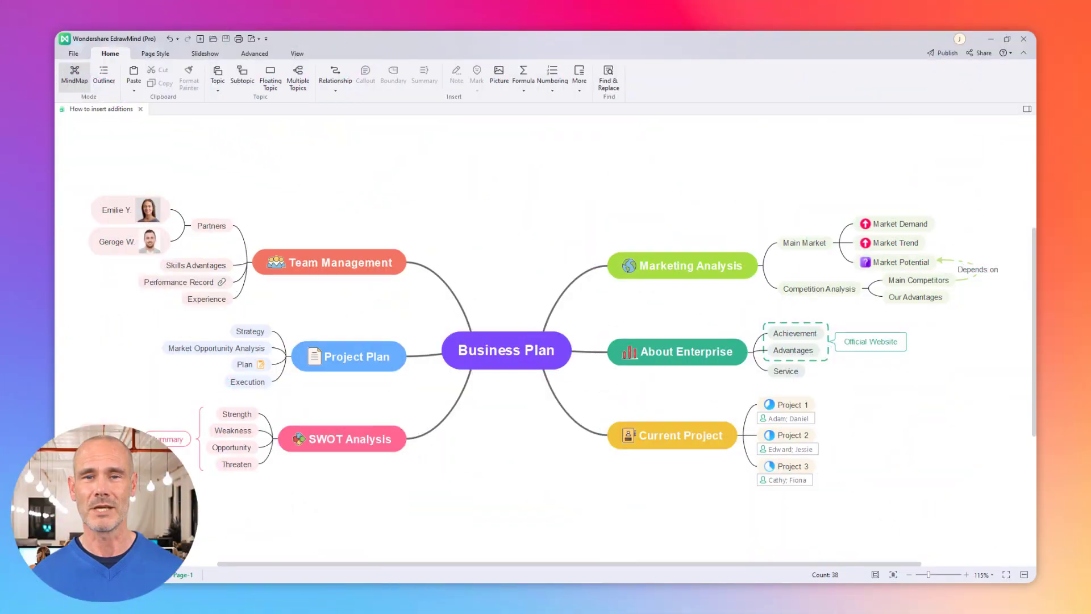
{"action": "left_click", "coordinate": [866, 340]}
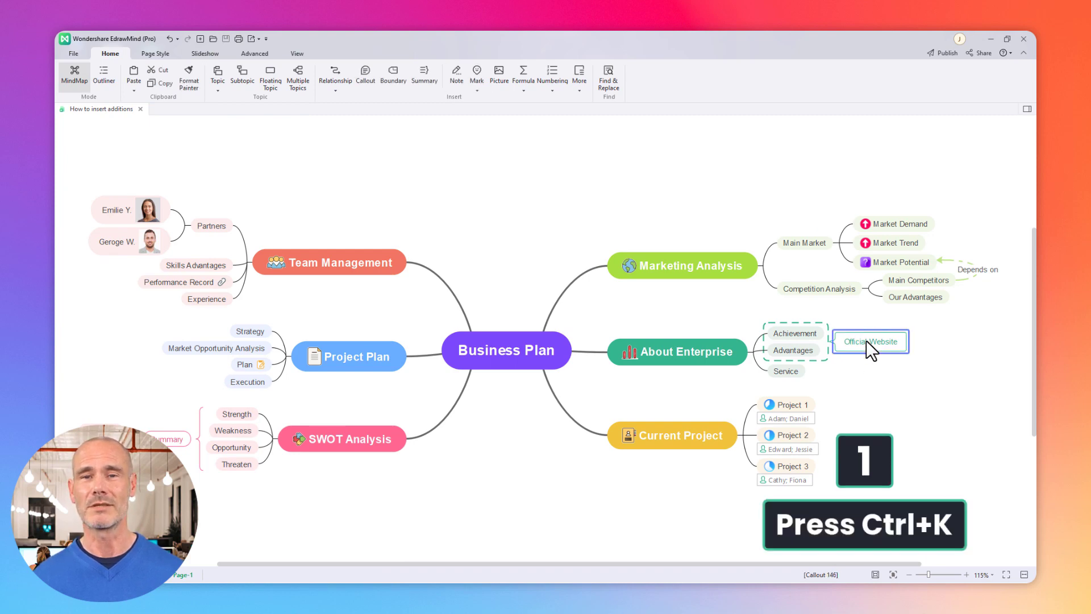
{"action": "left_click", "coordinate": [581, 80]}
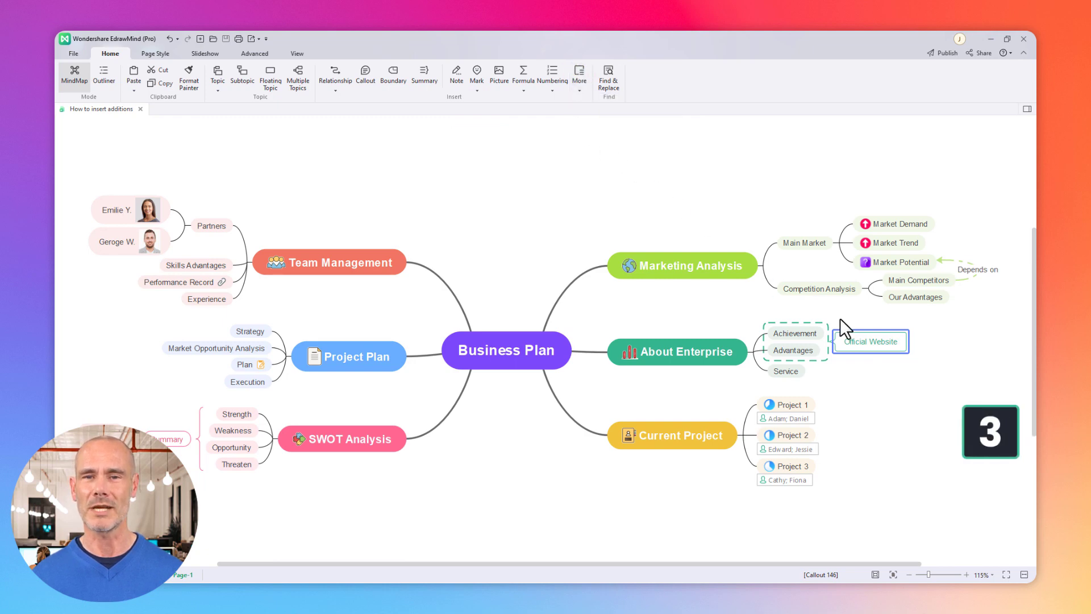
{"action": "right_click", "coordinate": [864, 341]}
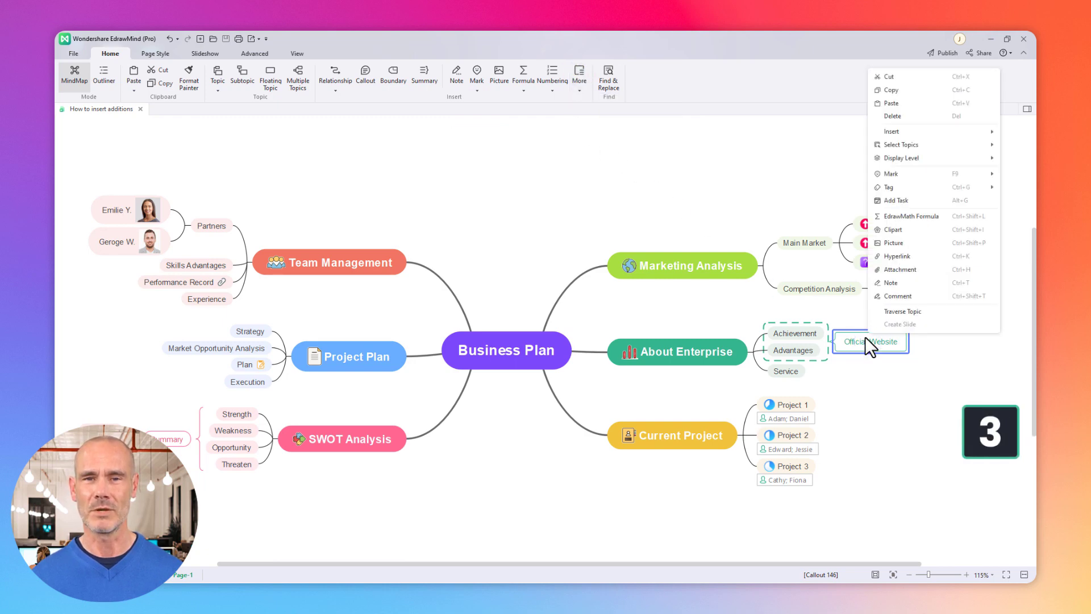
{"action": "left_click", "coordinate": [891, 255]}
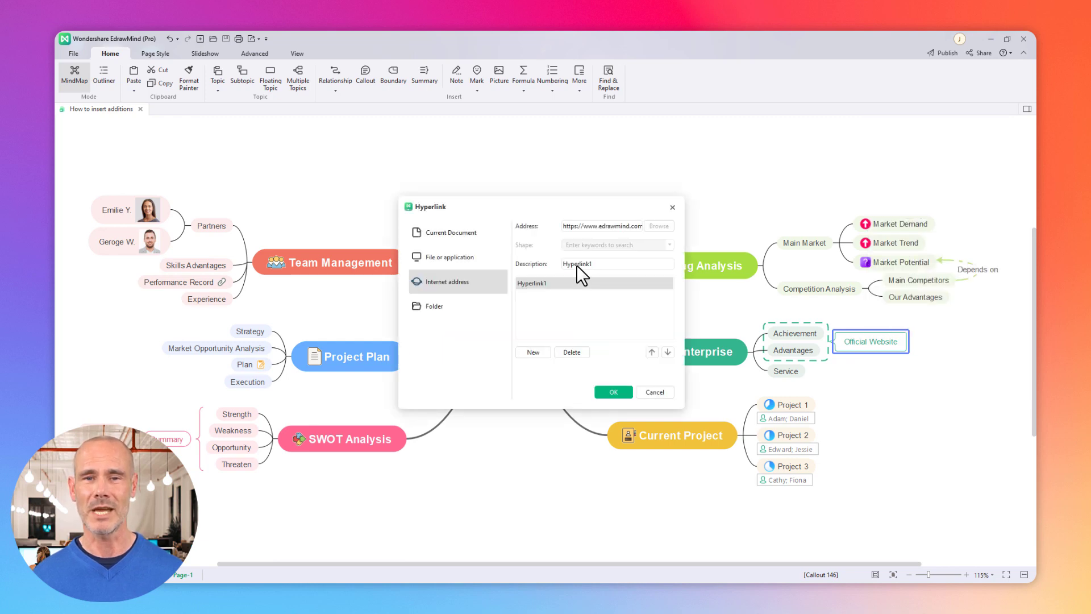
{"action": "left_click", "coordinate": [613, 391]}
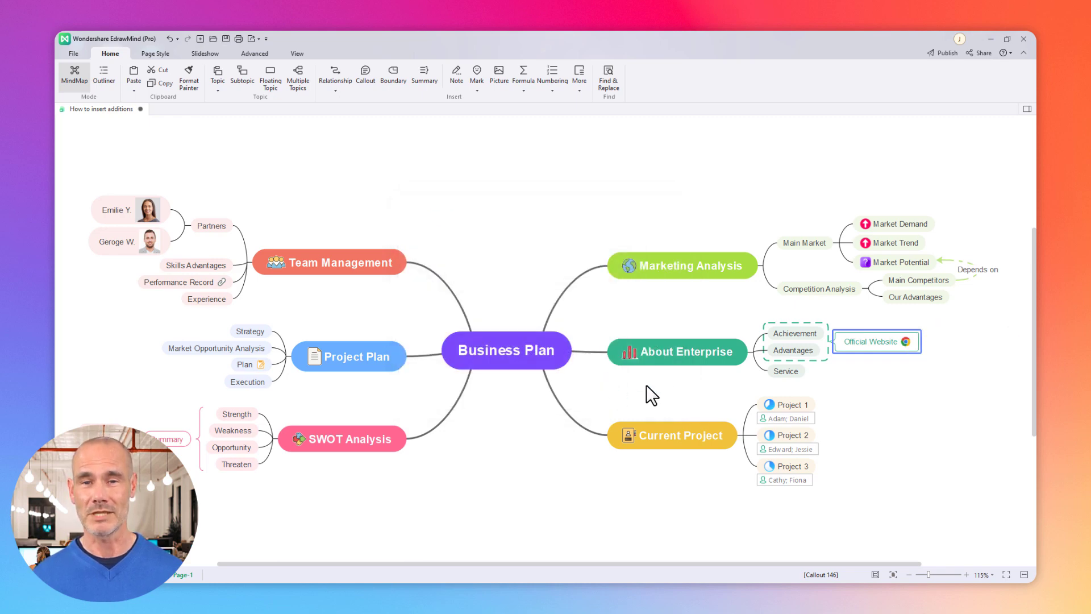
{"action": "mouse_move", "coordinate": [905, 342]}
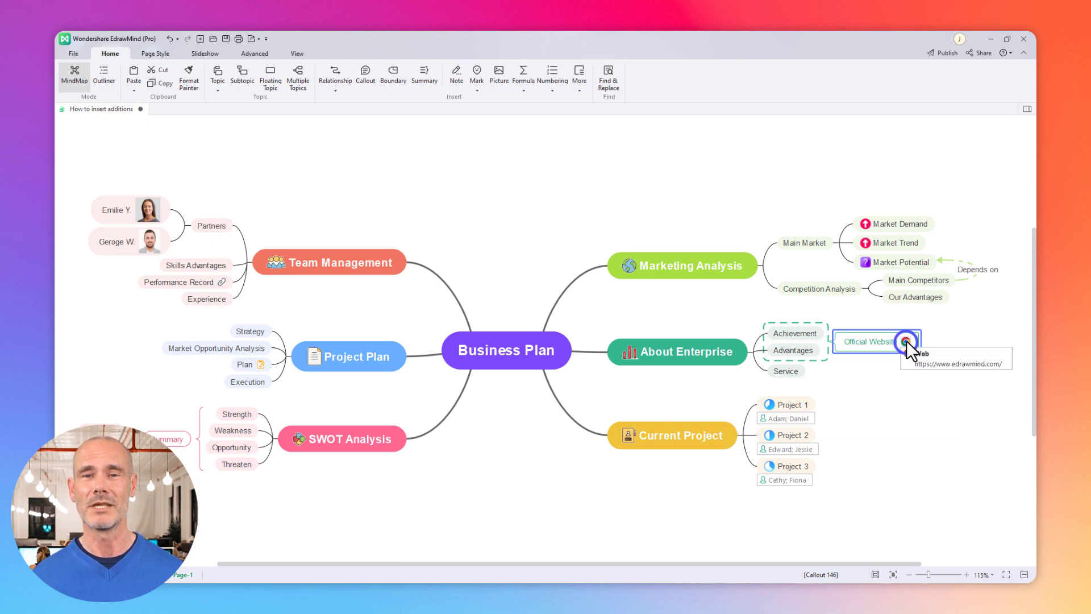
{"action": "right_click", "coordinate": [906, 340]}
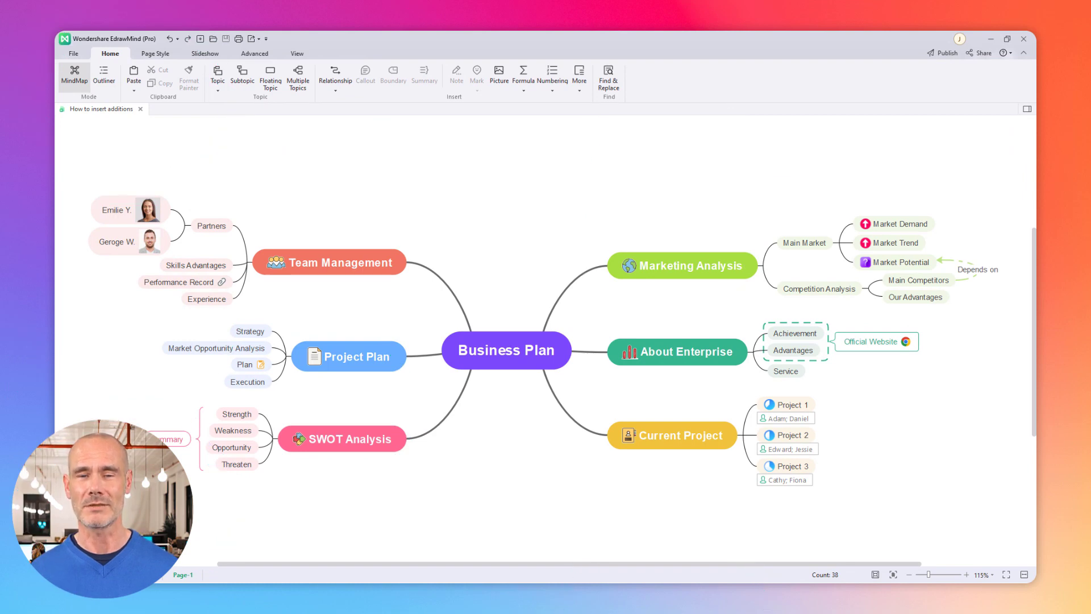
Choose Video File.mp4 as an attachment for the Project 1 topic.
{"action": "left_click", "coordinate": [784, 398]}
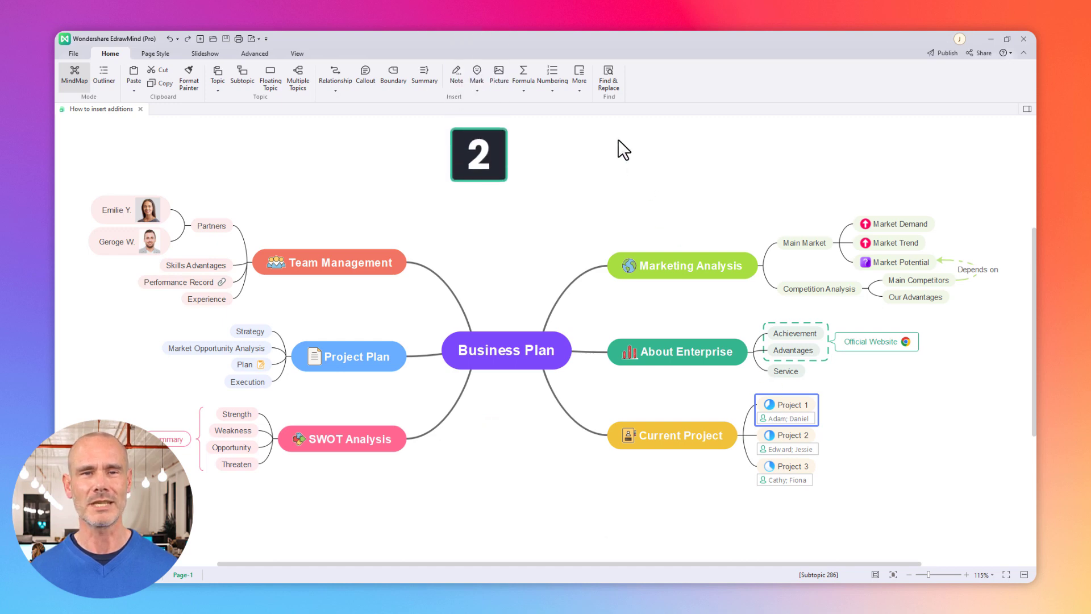
{"action": "left_click", "coordinate": [579, 75]}
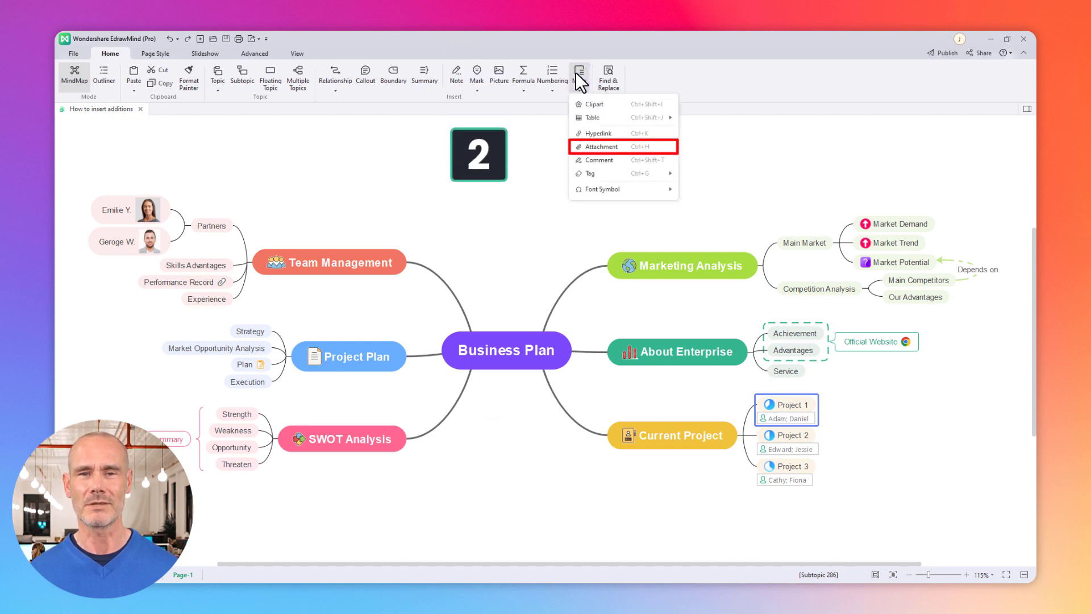
{"action": "key", "text": "Escape"}
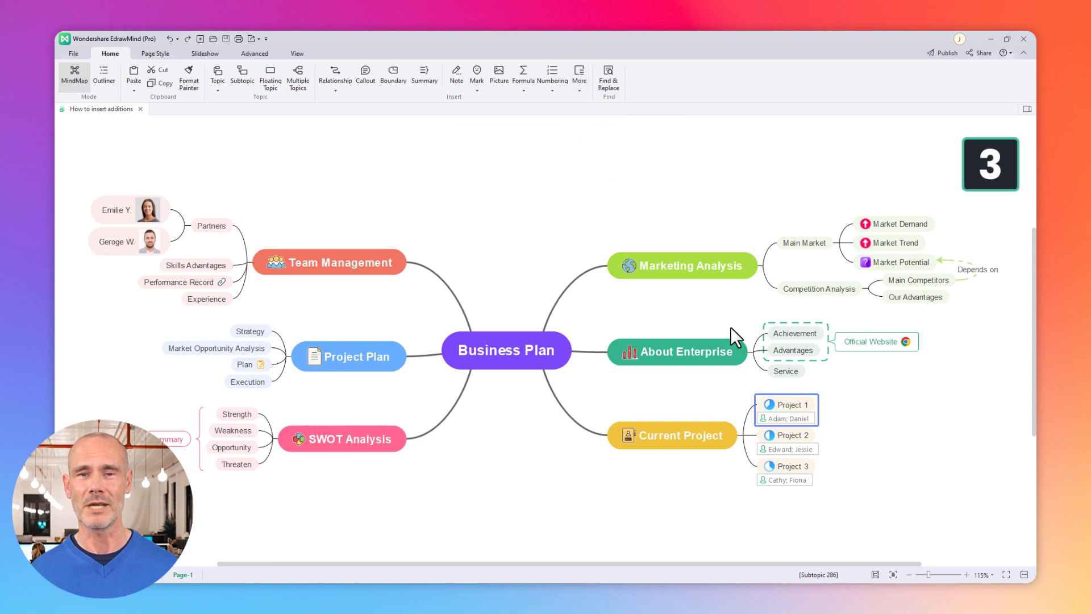
{"action": "right_click", "coordinate": [783, 399]}
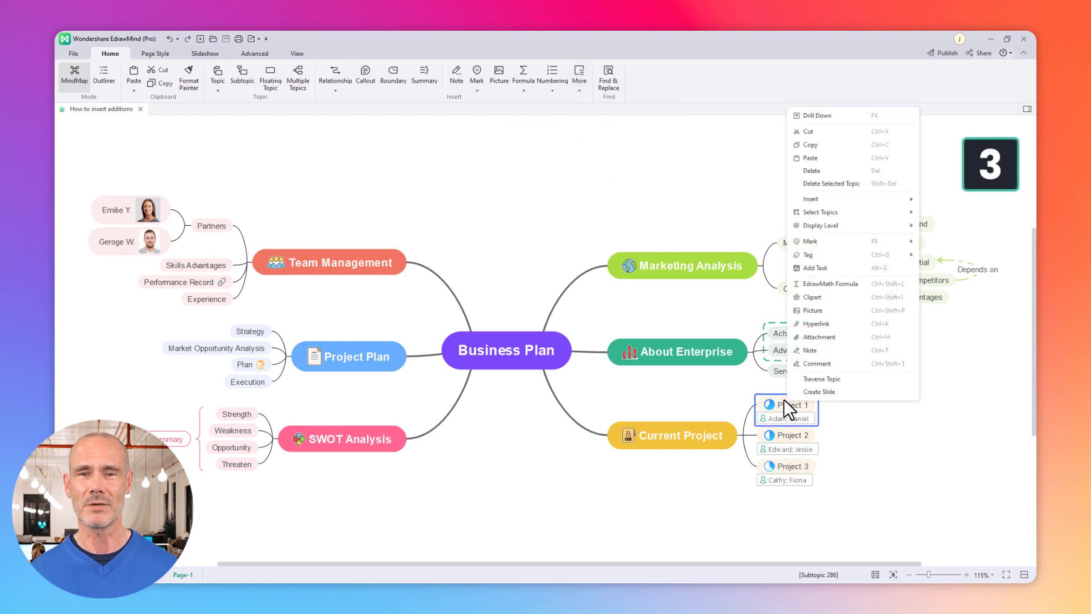
{"action": "left_click", "coordinate": [818, 334]}
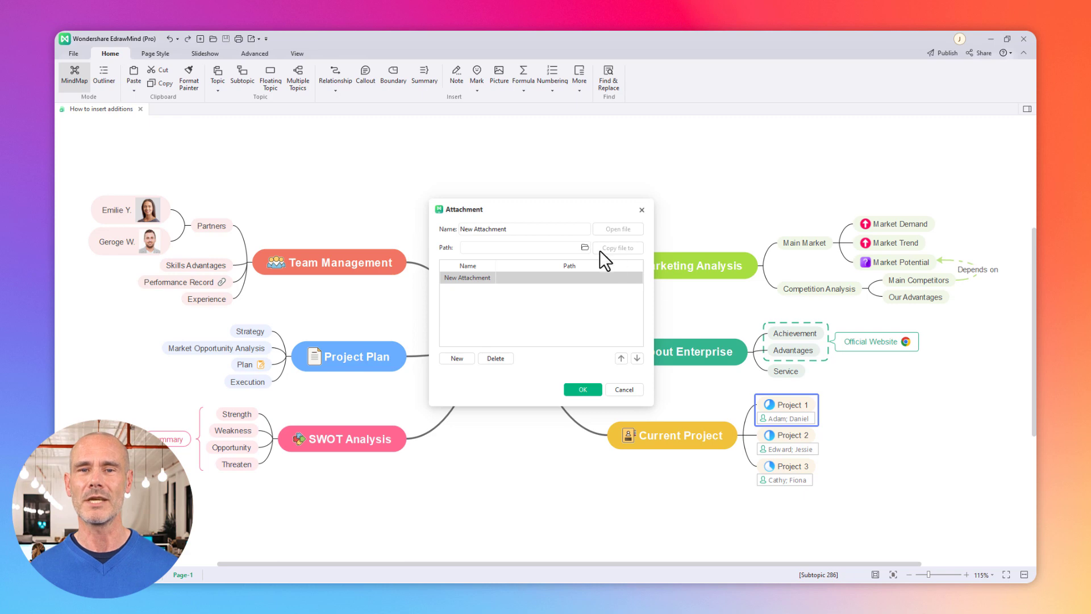
{"action": "left_click", "coordinate": [584, 247]}
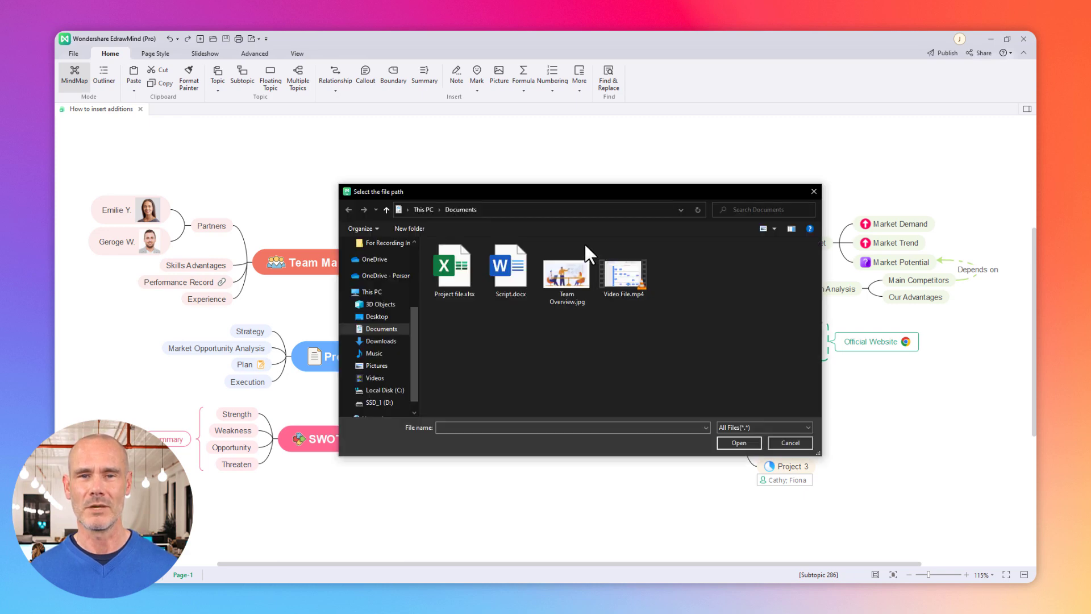
{"action": "double_click", "coordinate": [622, 276]}
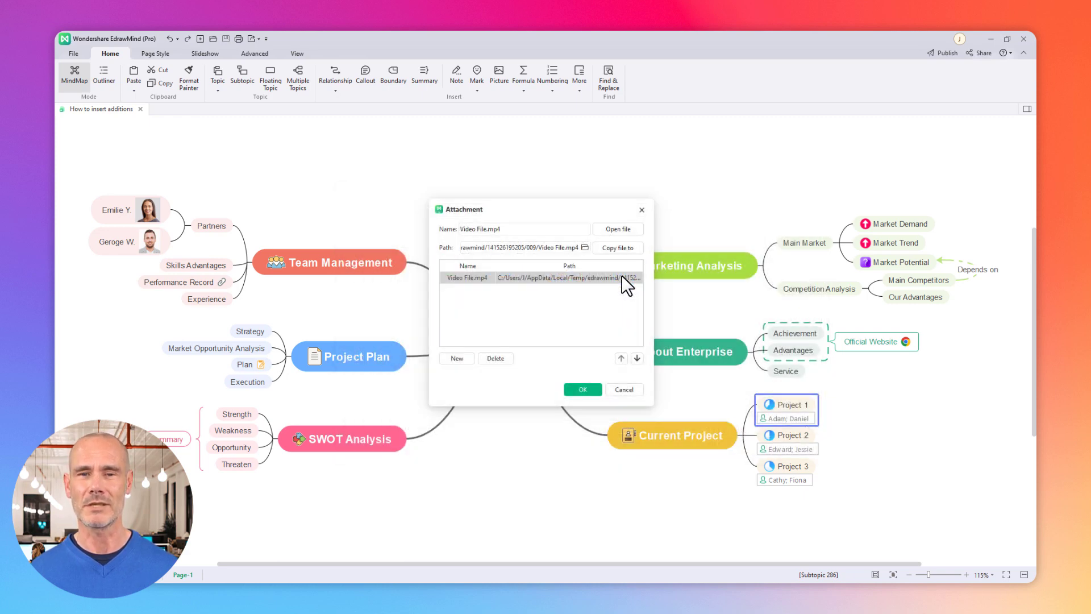
Remove the extra empty attachment entry, confirm the video, and review its options.
{"action": "left_click", "coordinate": [456, 359]}
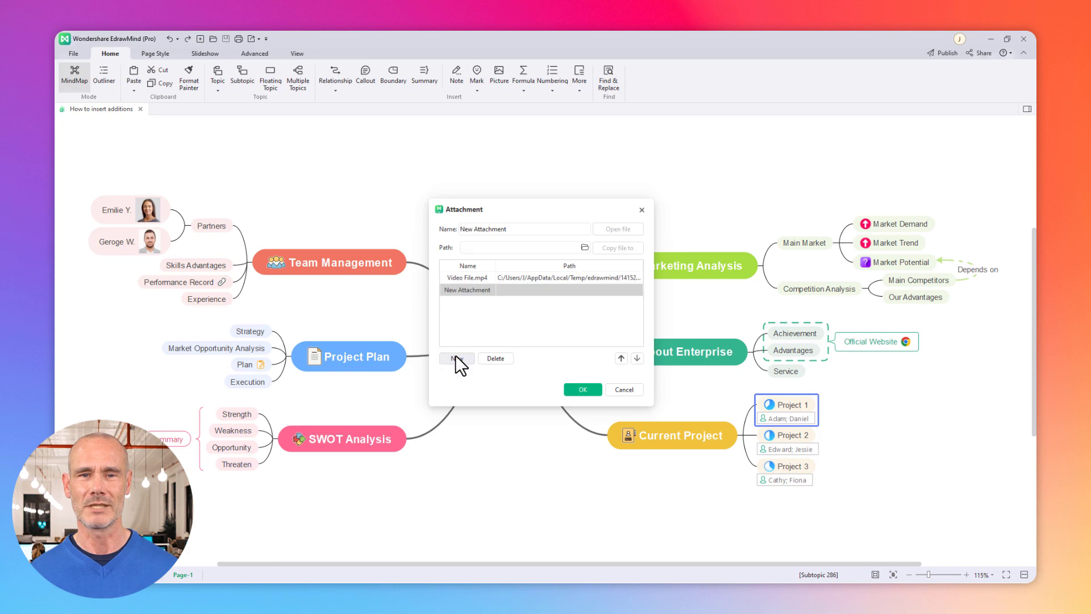
{"action": "left_click", "coordinate": [490, 356]}
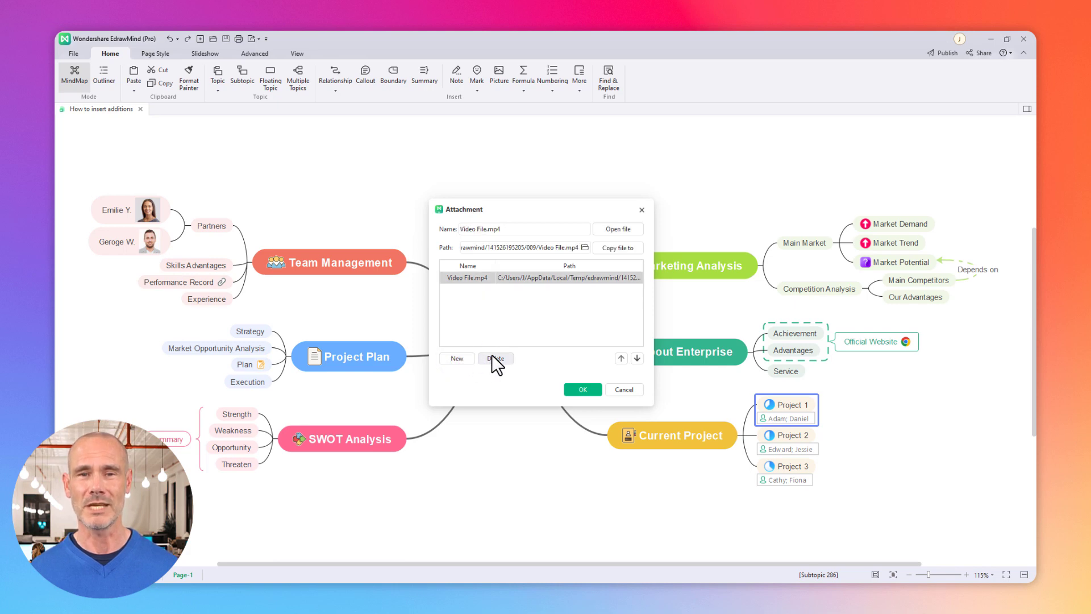
{"action": "left_click", "coordinate": [580, 389]}
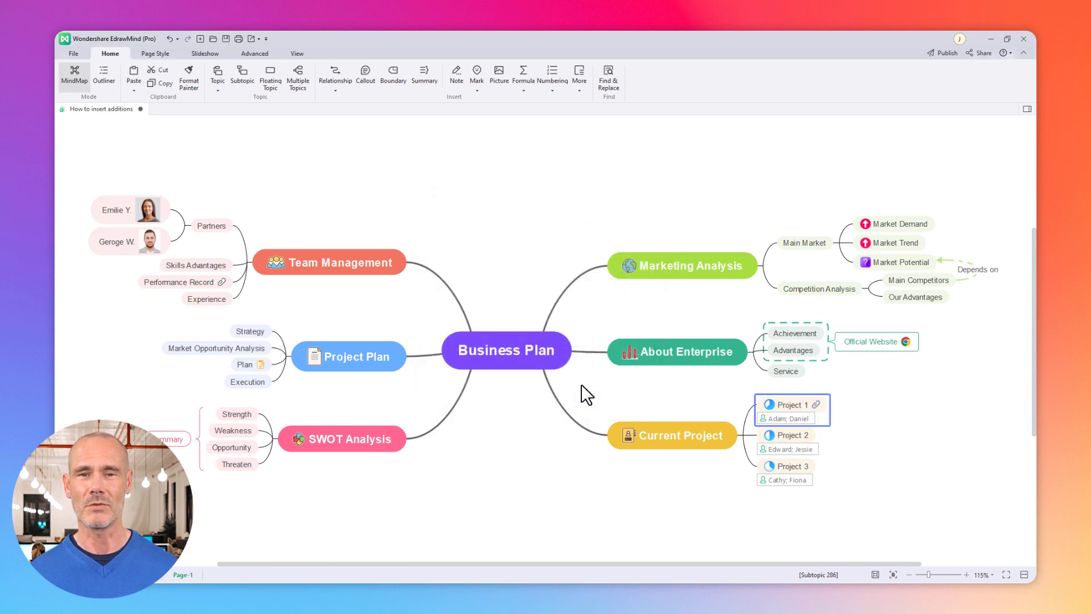
{"action": "left_click", "coordinate": [815, 405]}
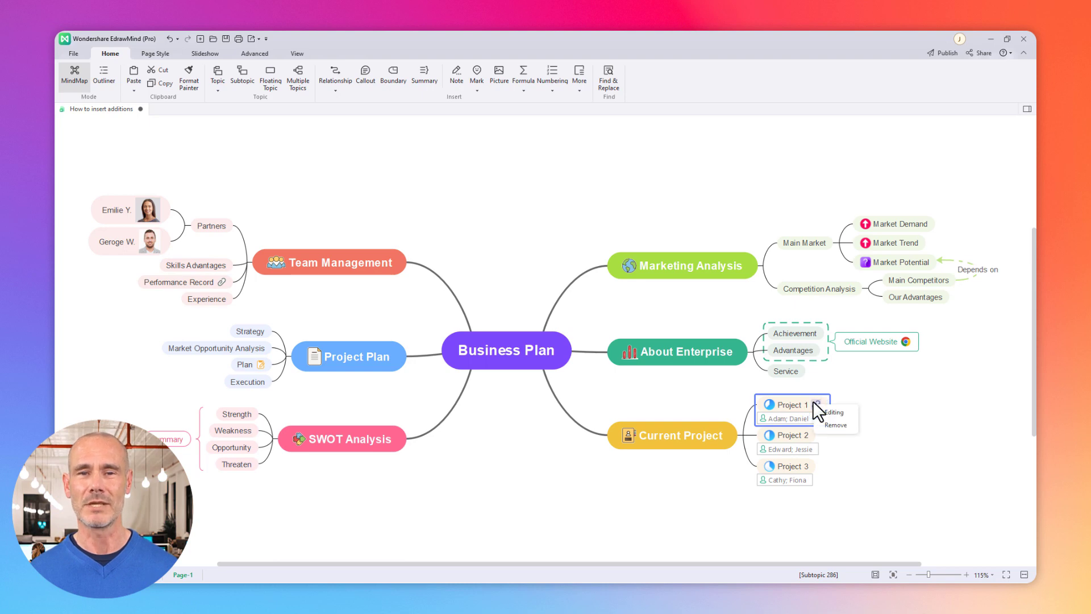
{"action": "key", "text": "Escape"}
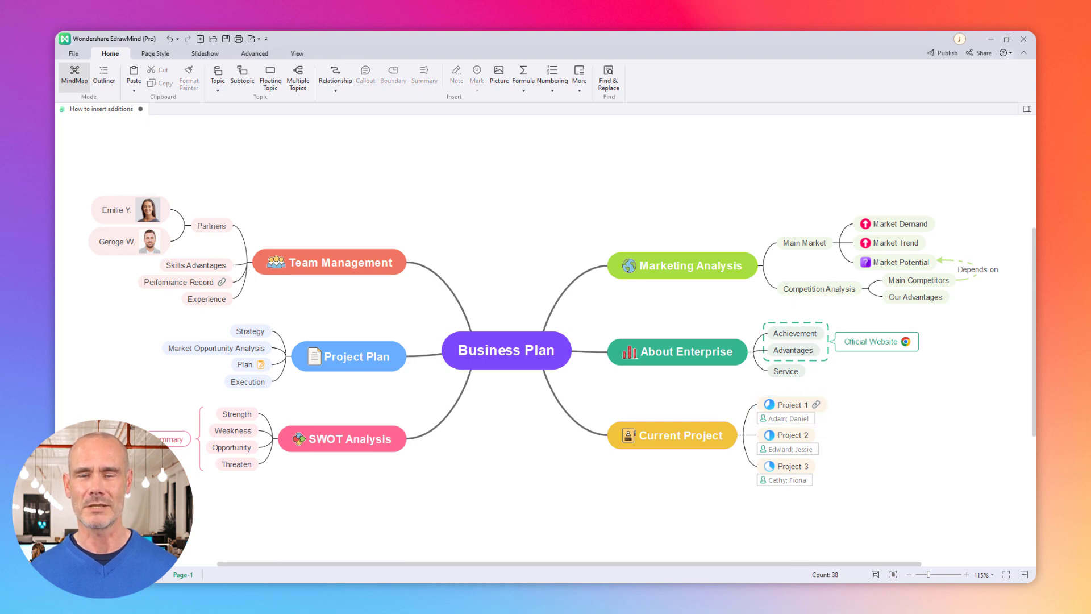